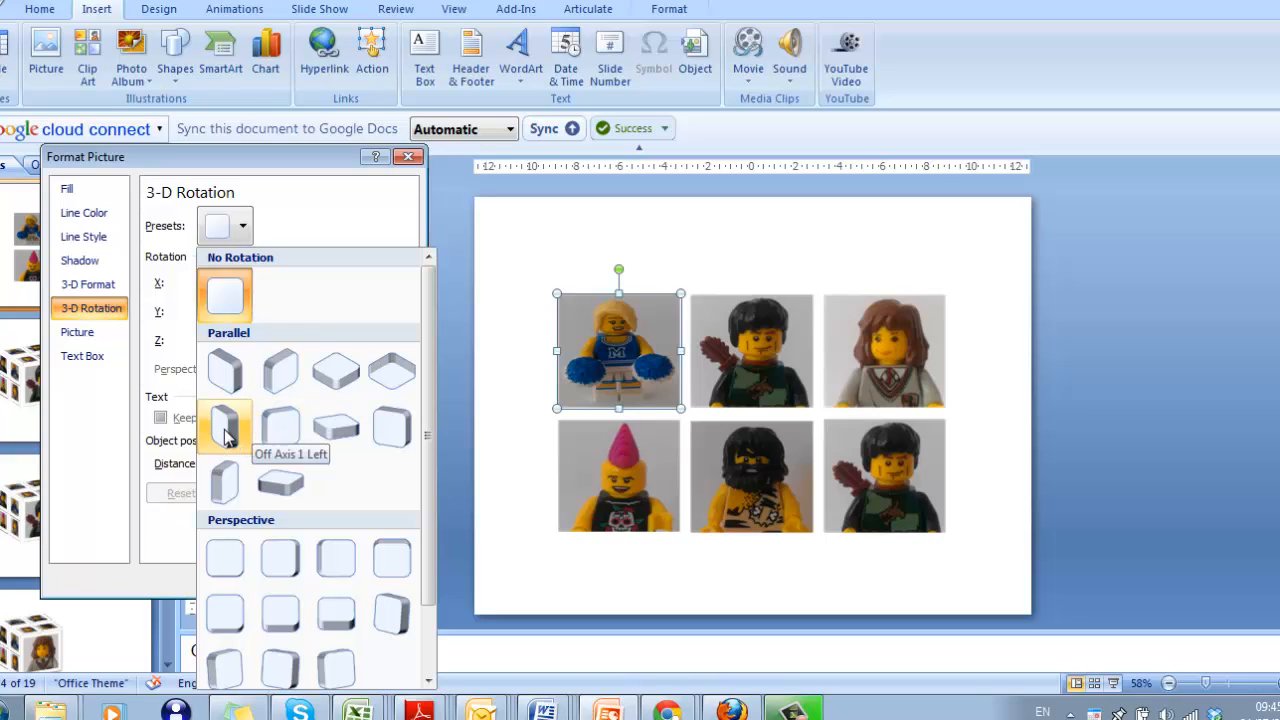
Apply the Off Axis 1 Left rotation to the cheerleader picture and a parallel rotation preset of X 334°, Y 18° to the upper archer picture.
left_click(226, 437)
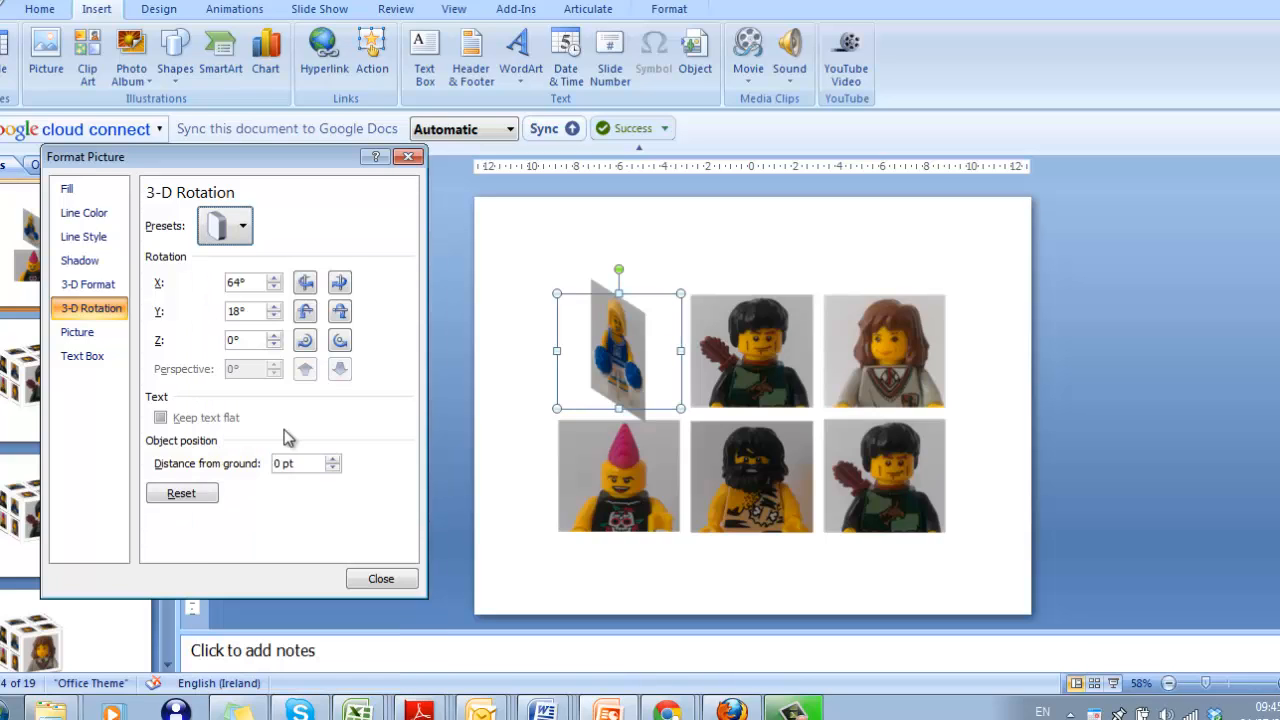
left_click(736, 355)
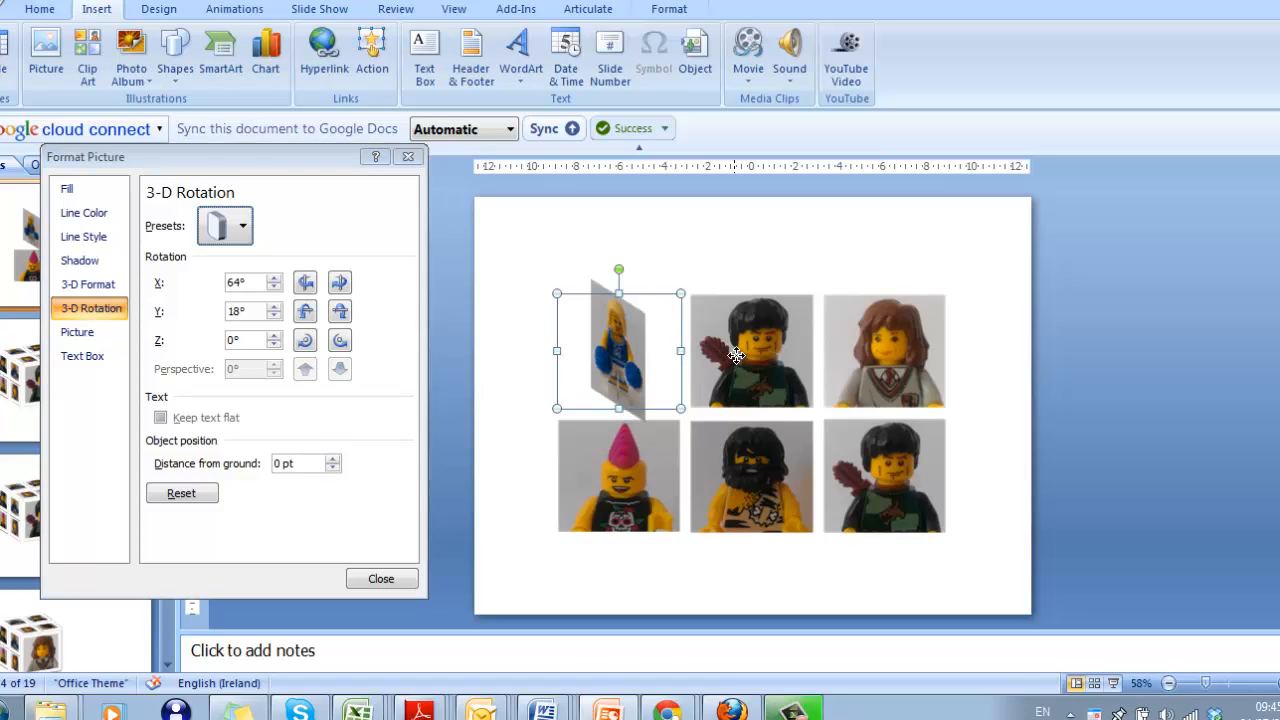
left_click(241, 226)
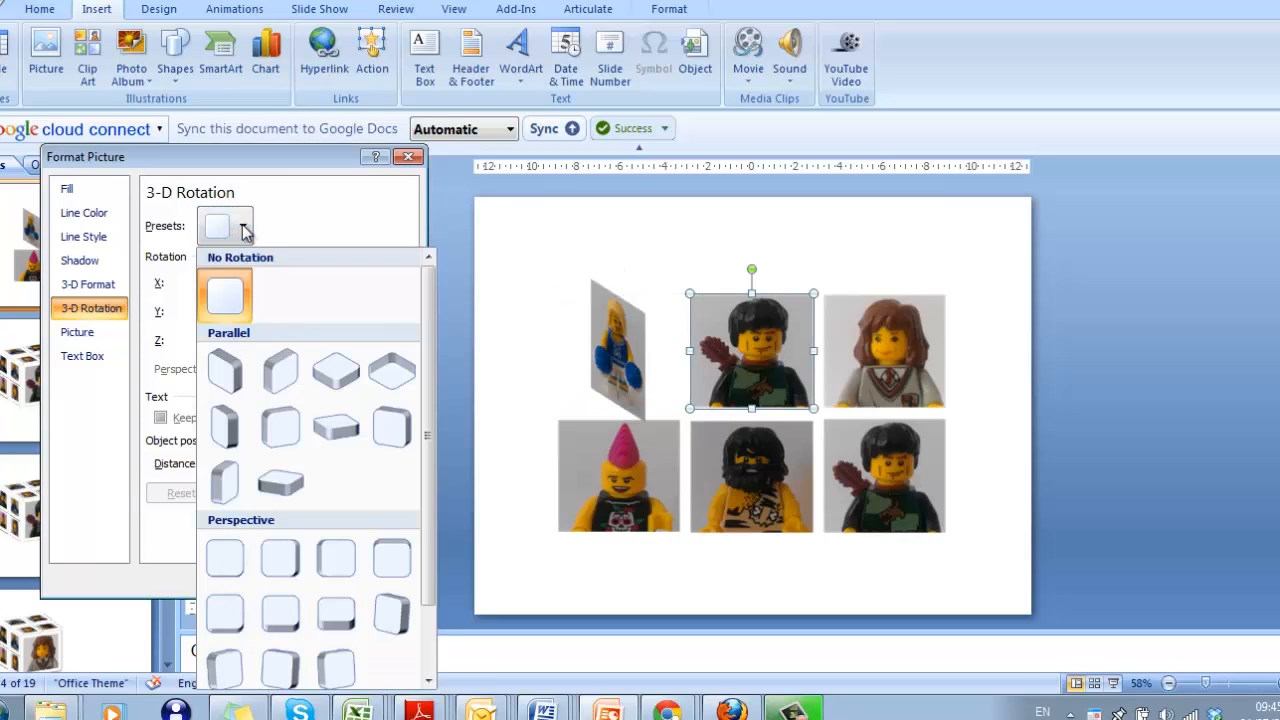
left_click(283, 431)
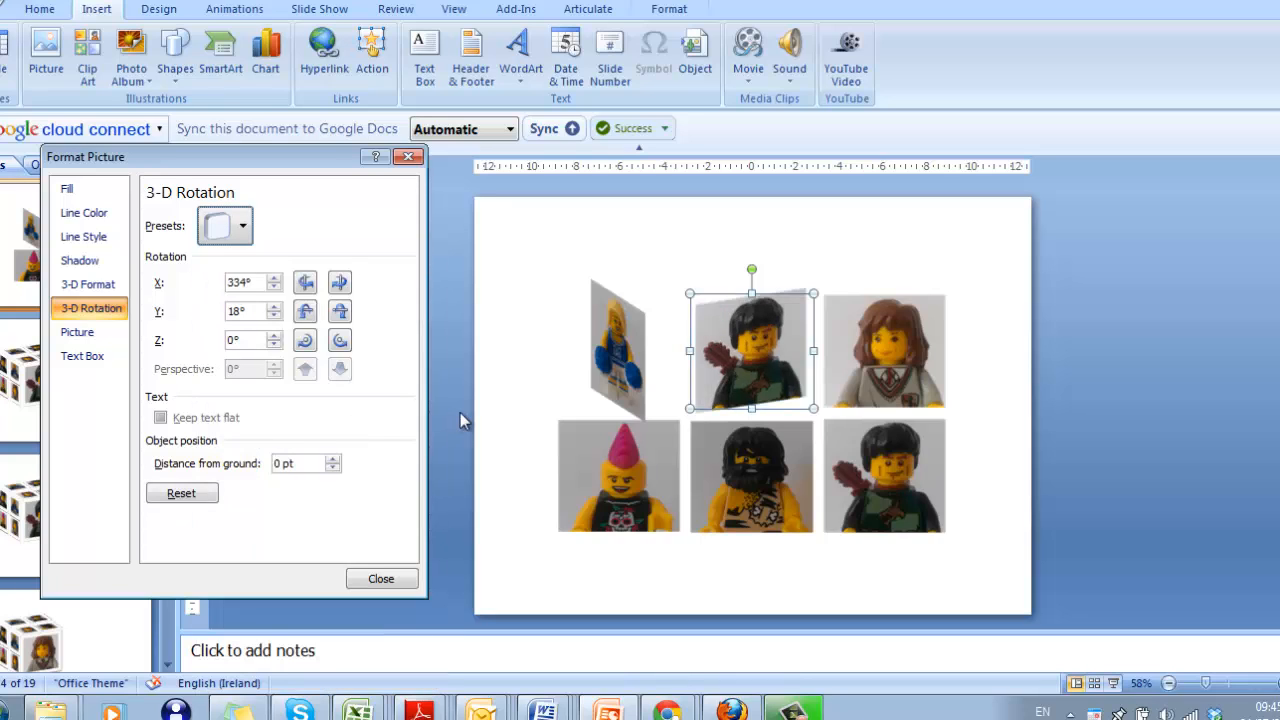
Move the rotated archer picture against the cheerleader picture so the two form adjacent side faces of a cube.
key("shift+Tab")
key("Up")
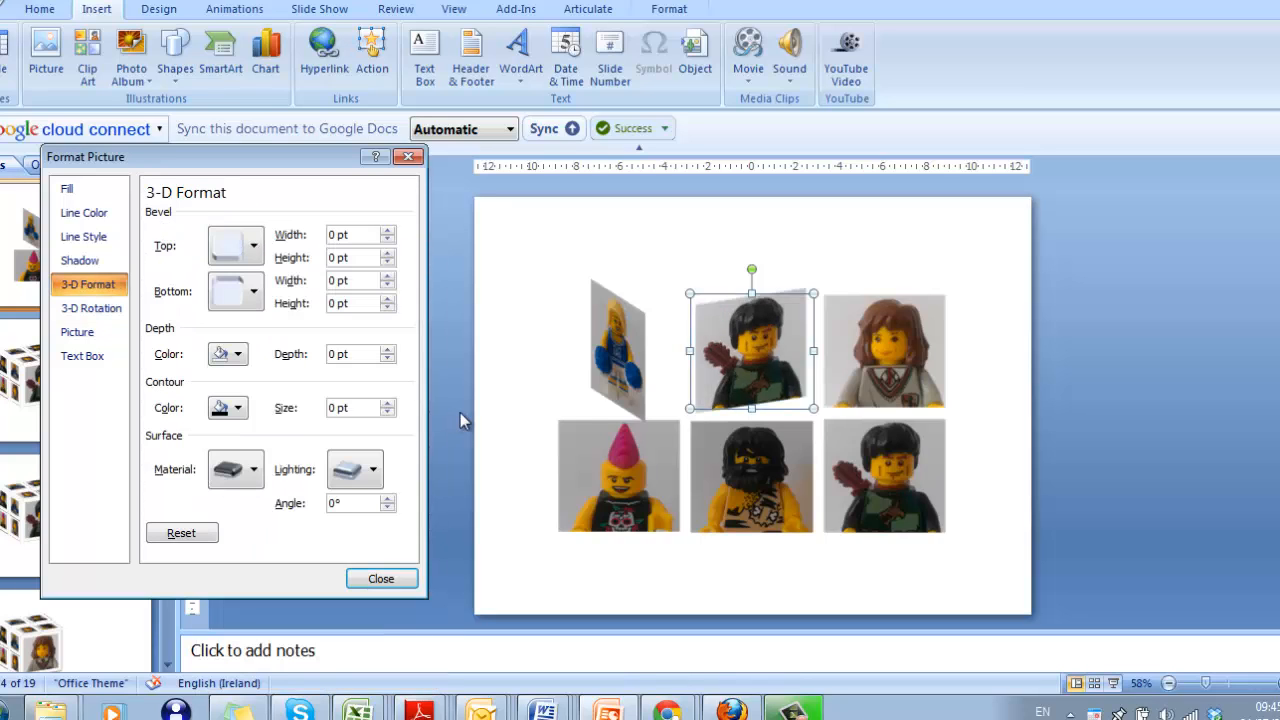
left_click(730, 363)
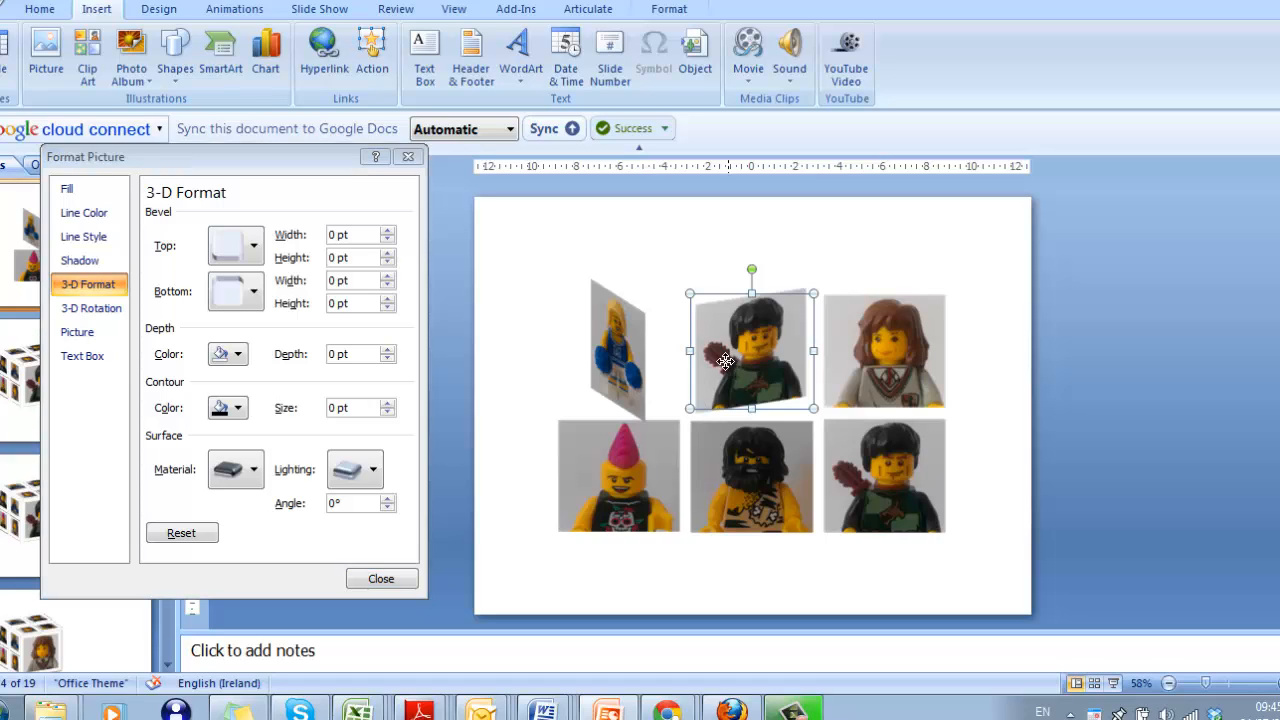
left_click_drag(688, 374, 690, 380)
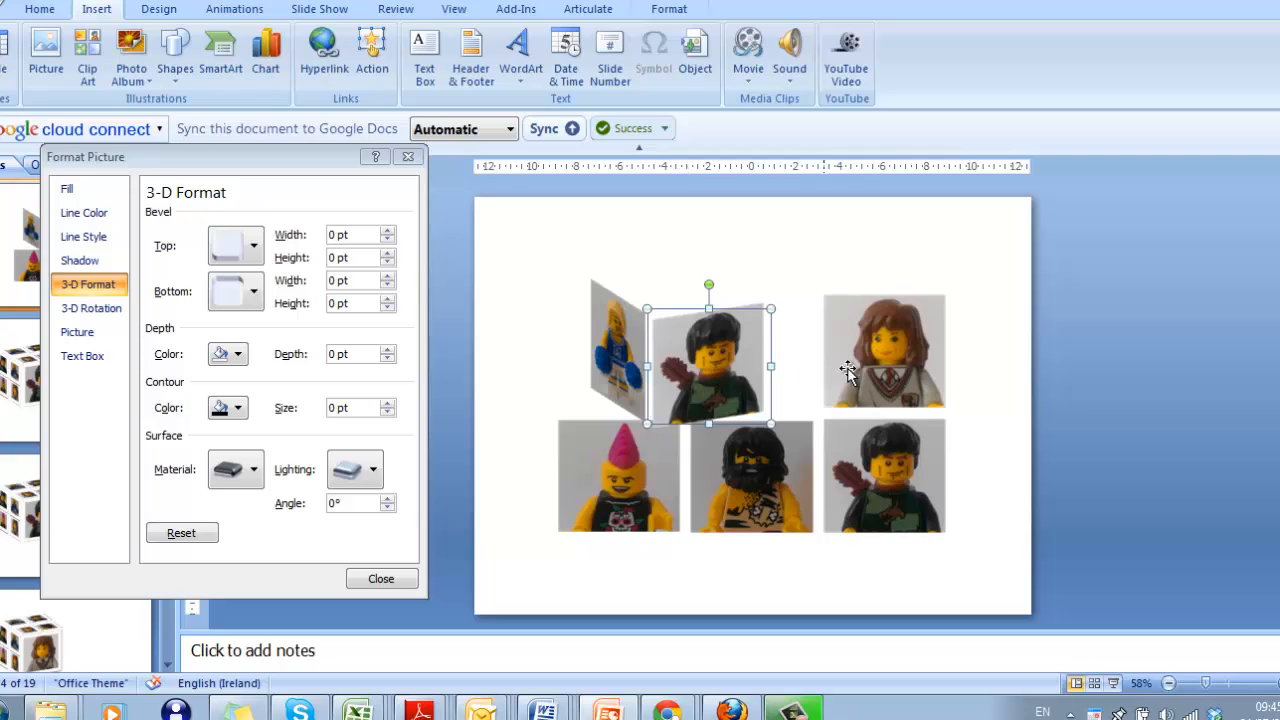
Apply the parallel 3-D rotation preset of X 306.5°, Y 301.3°, Z 57.6° to the pink-haired punk picture.
left_click(642, 497)
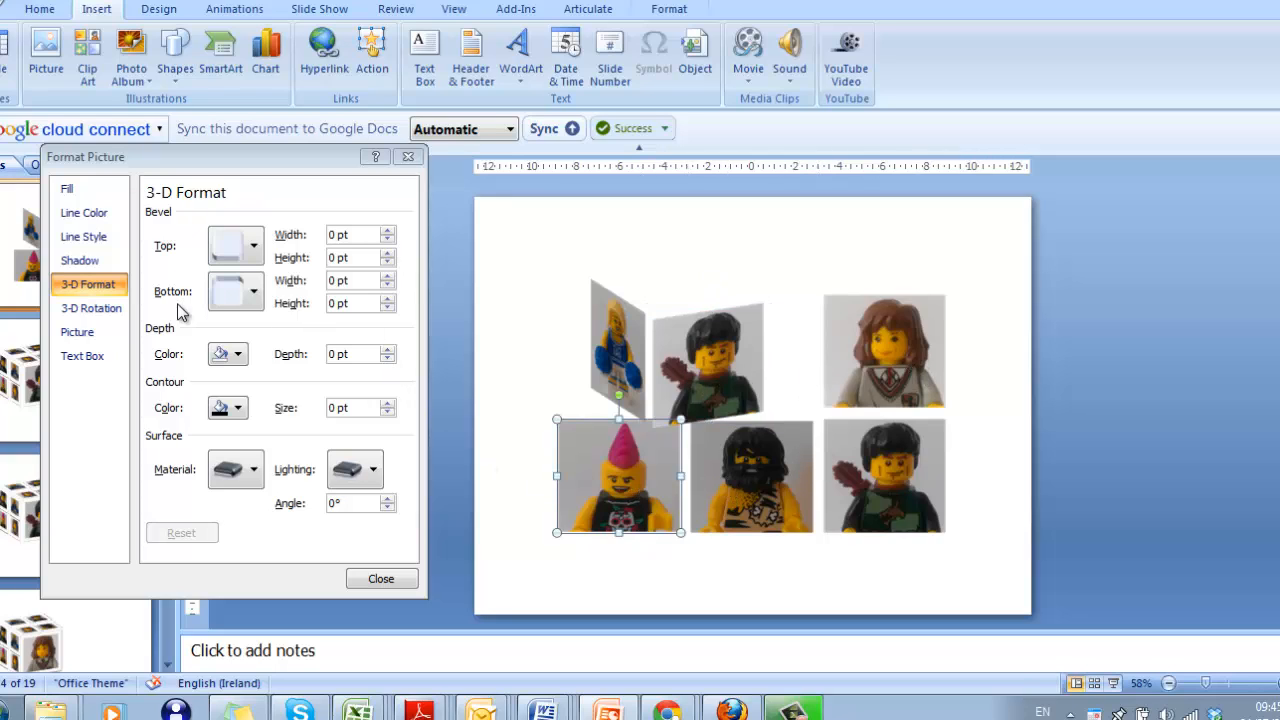
left_click(91, 308)
left_click(243, 228)
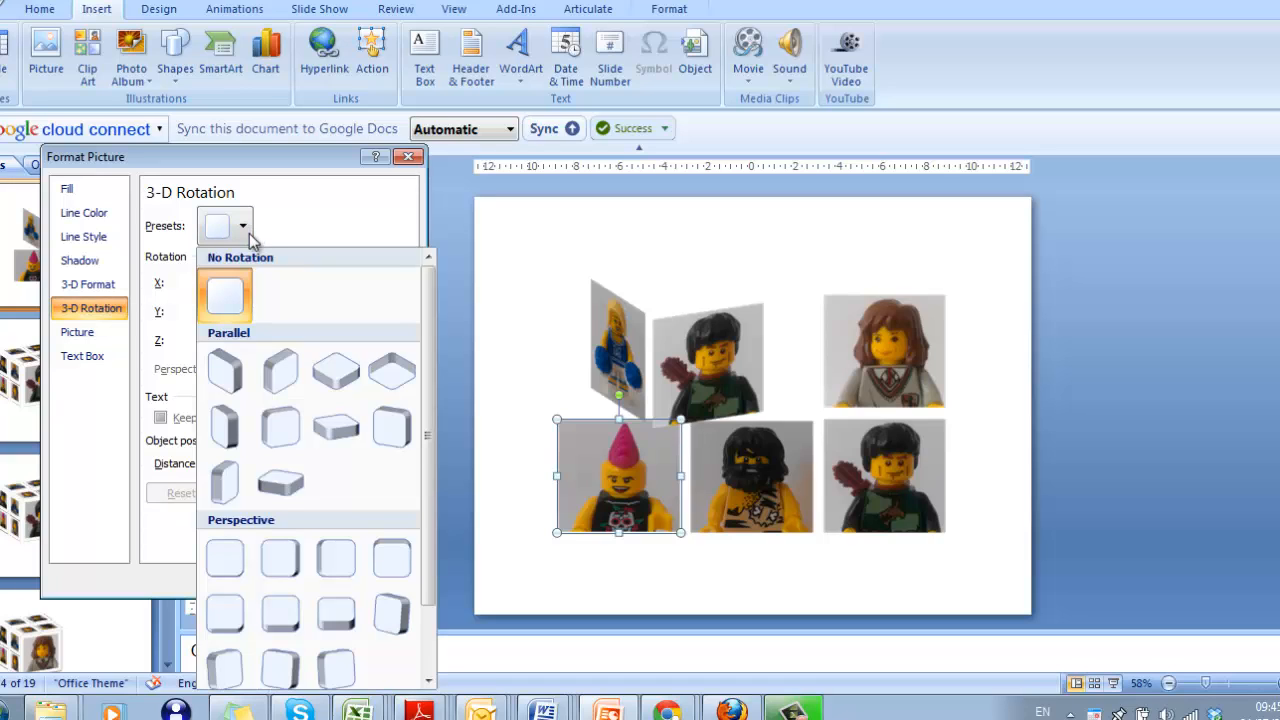
left_click(336, 428)
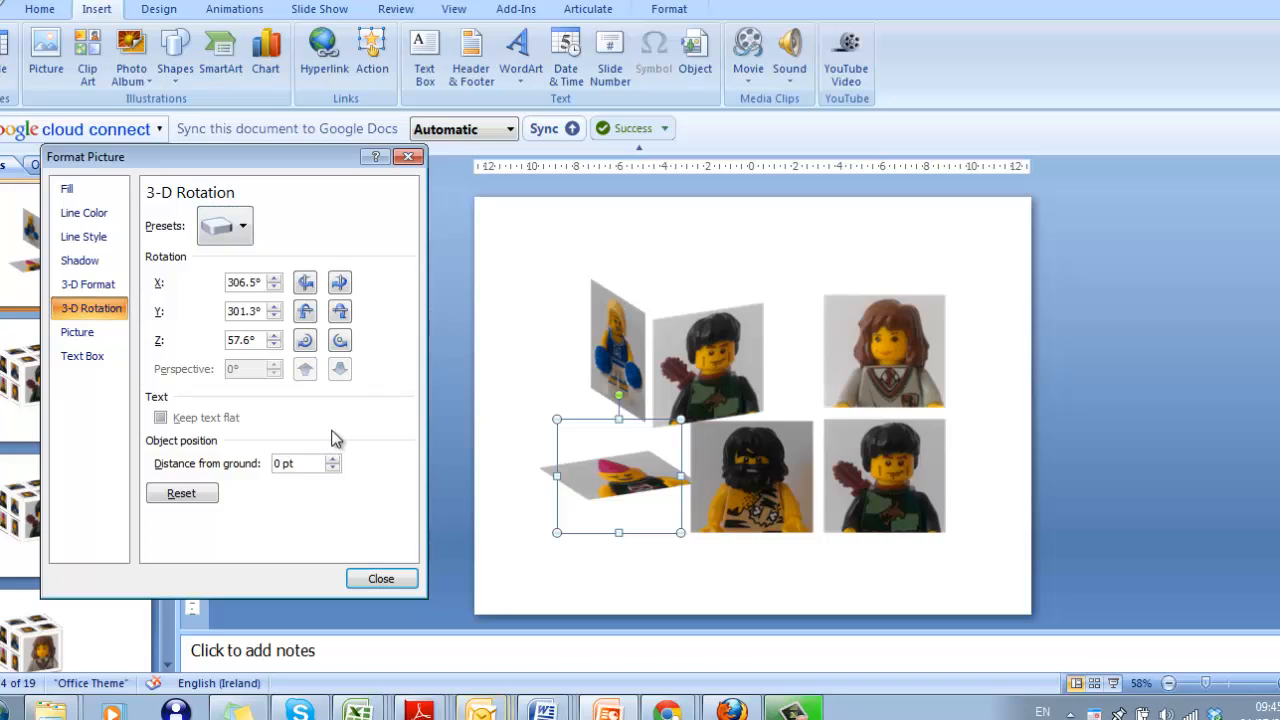
Move the rotated punk picture above the cheerleader and archer faces as the cube's top face.
left_click(615, 403)
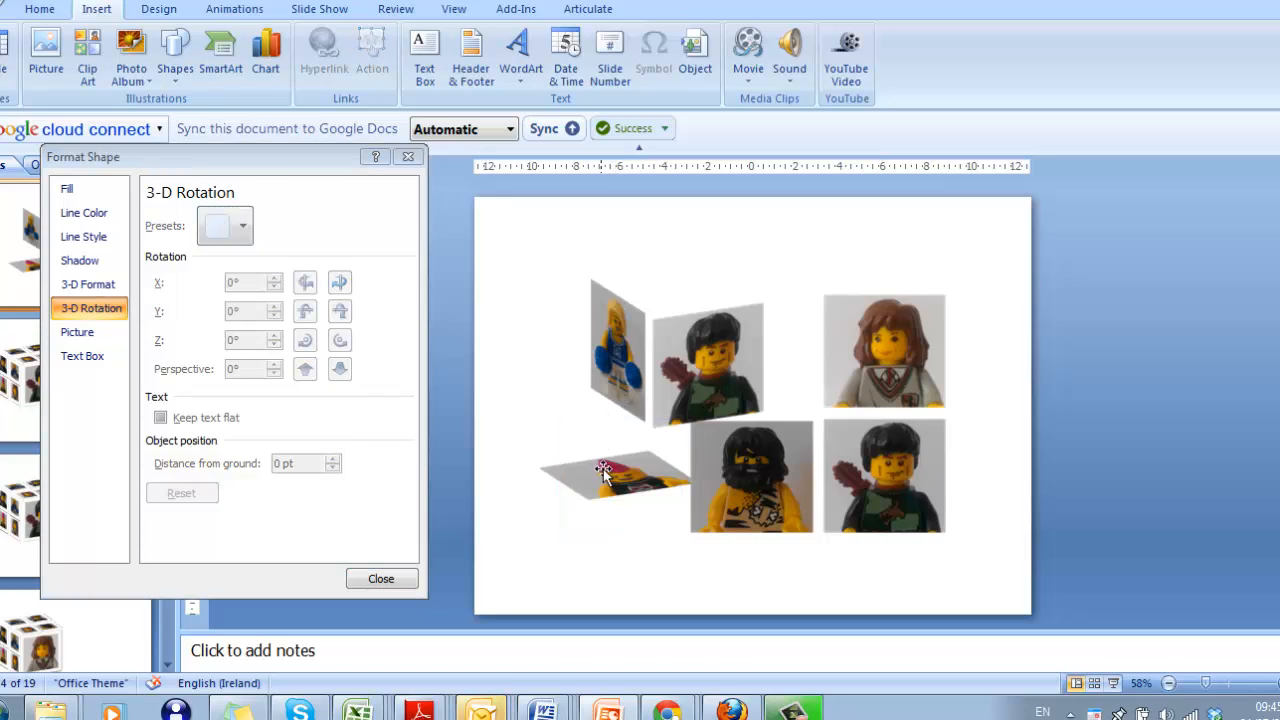
left_click(606, 479)
left_click_drag(651, 289, 683, 265)
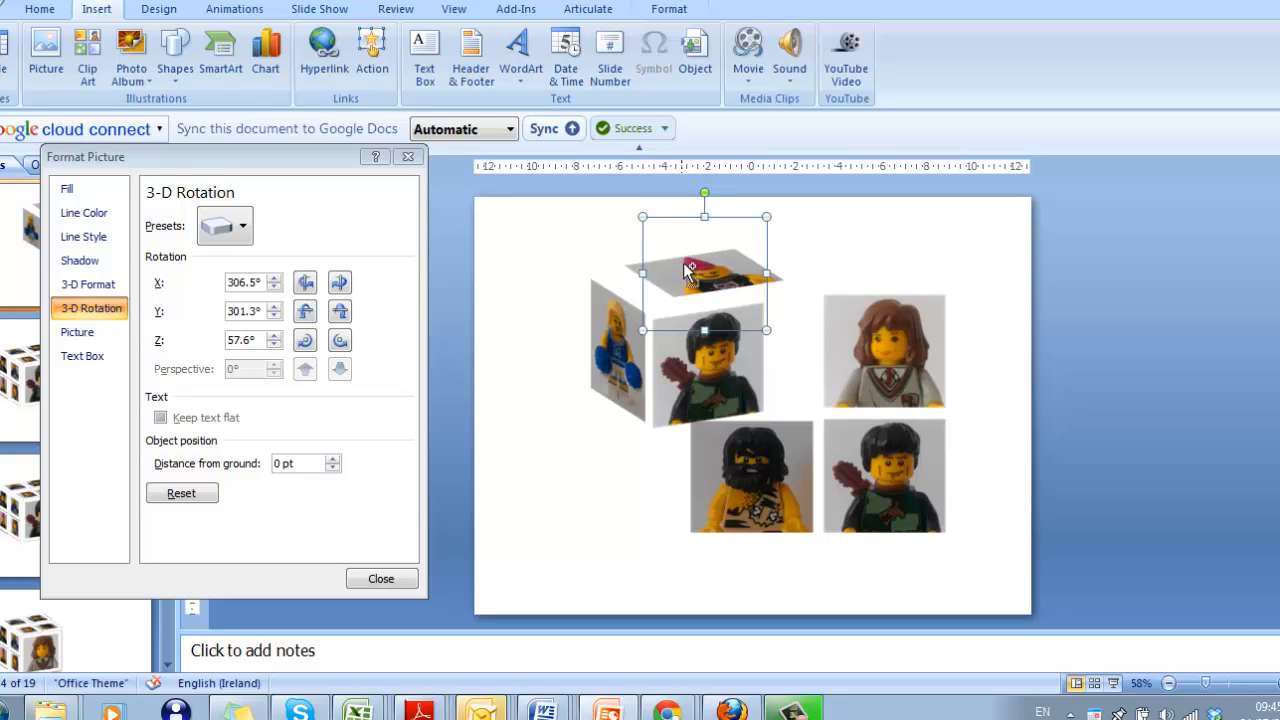
Nudge the punk picture left and down until it lines up with the upper edges of the two side faces.
key("Left")
key("Left")
key("Left")
key("Left")
key("Left")
key("Left")
key("Left")
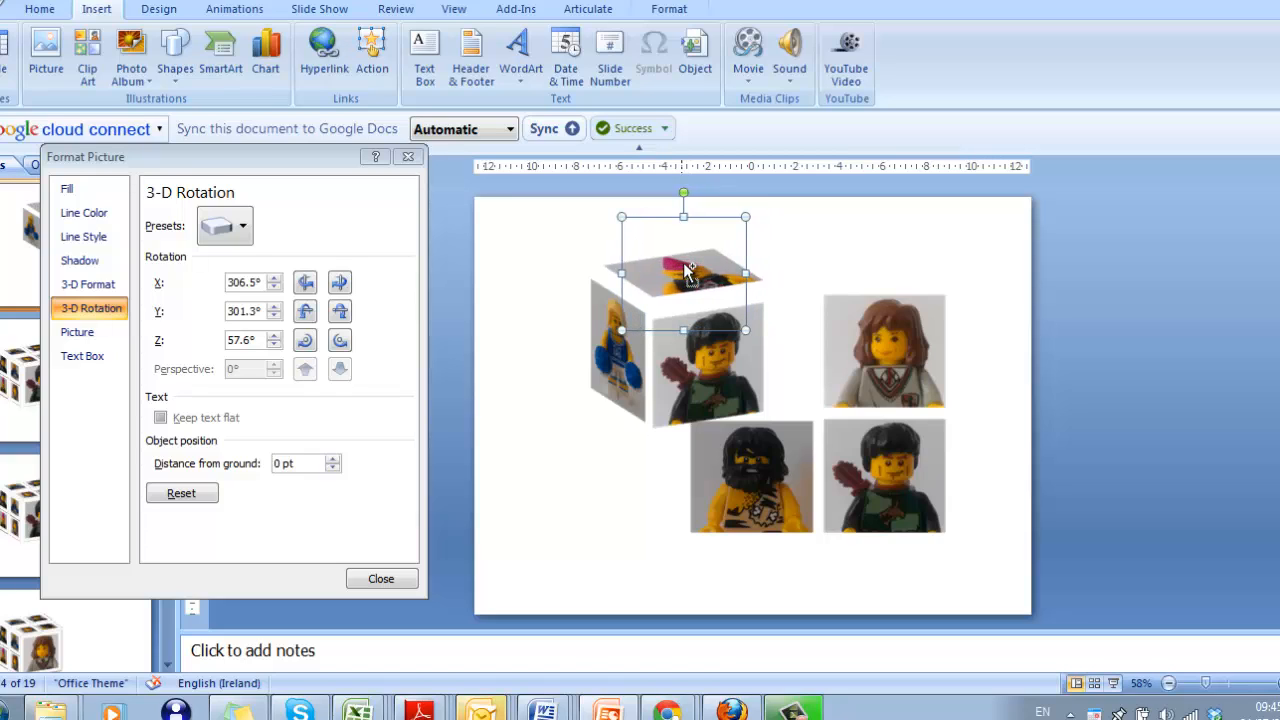
key("Down")
key("Down")
key("Down")
key("Down")
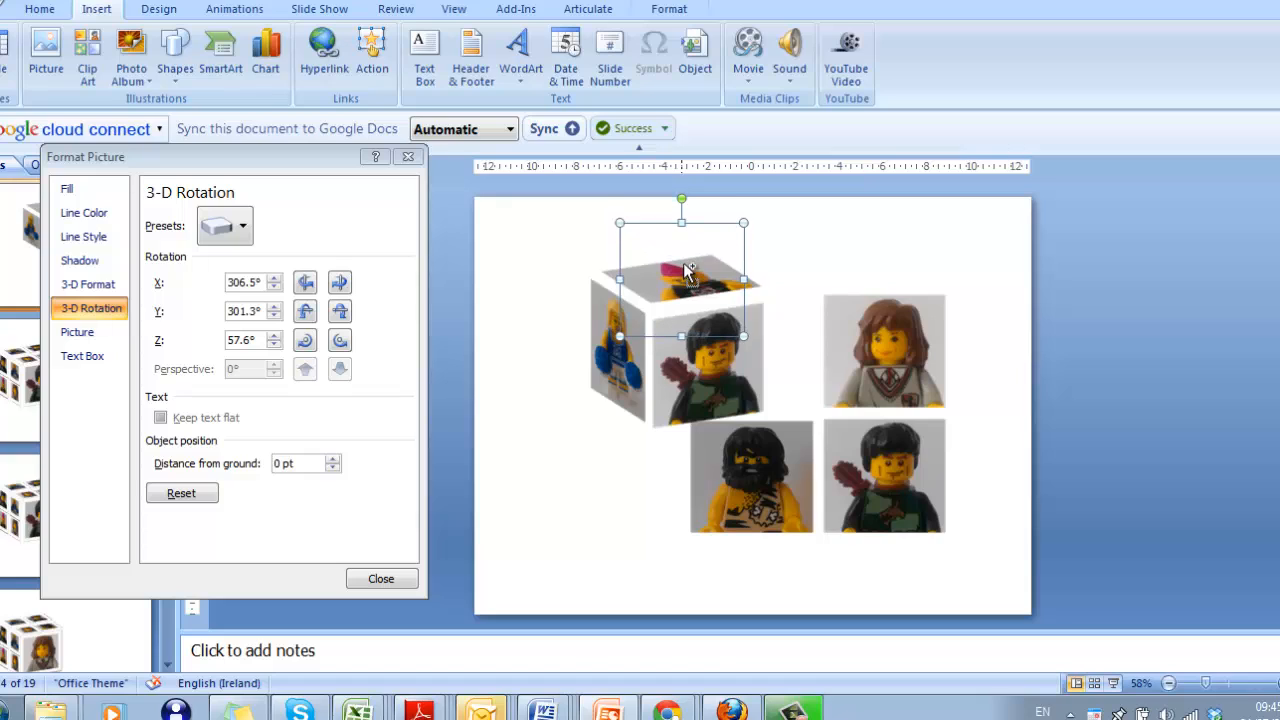
key("Down")
key("Down")
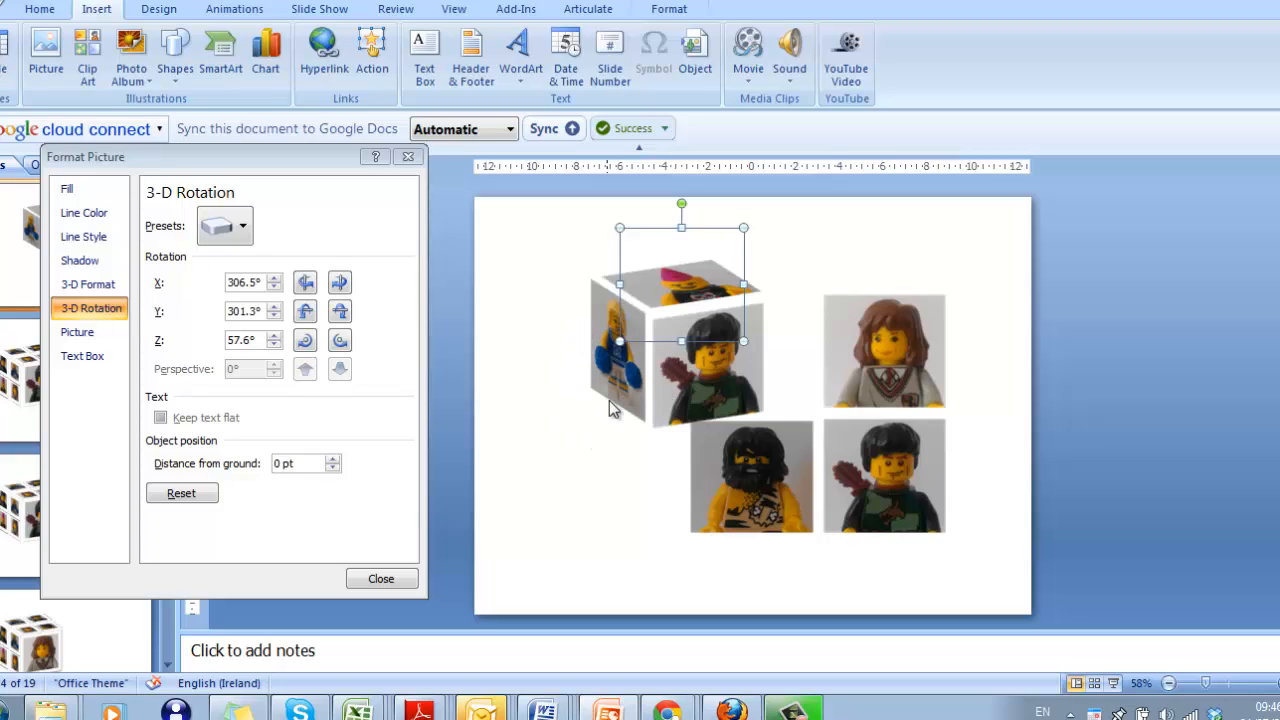
Shrink the caveman picture to about half size, and scale down the brown-haired lady and lower archer pictures together to about a third.
left_click(746, 475)
left_click_drag(813, 421, 757, 469)
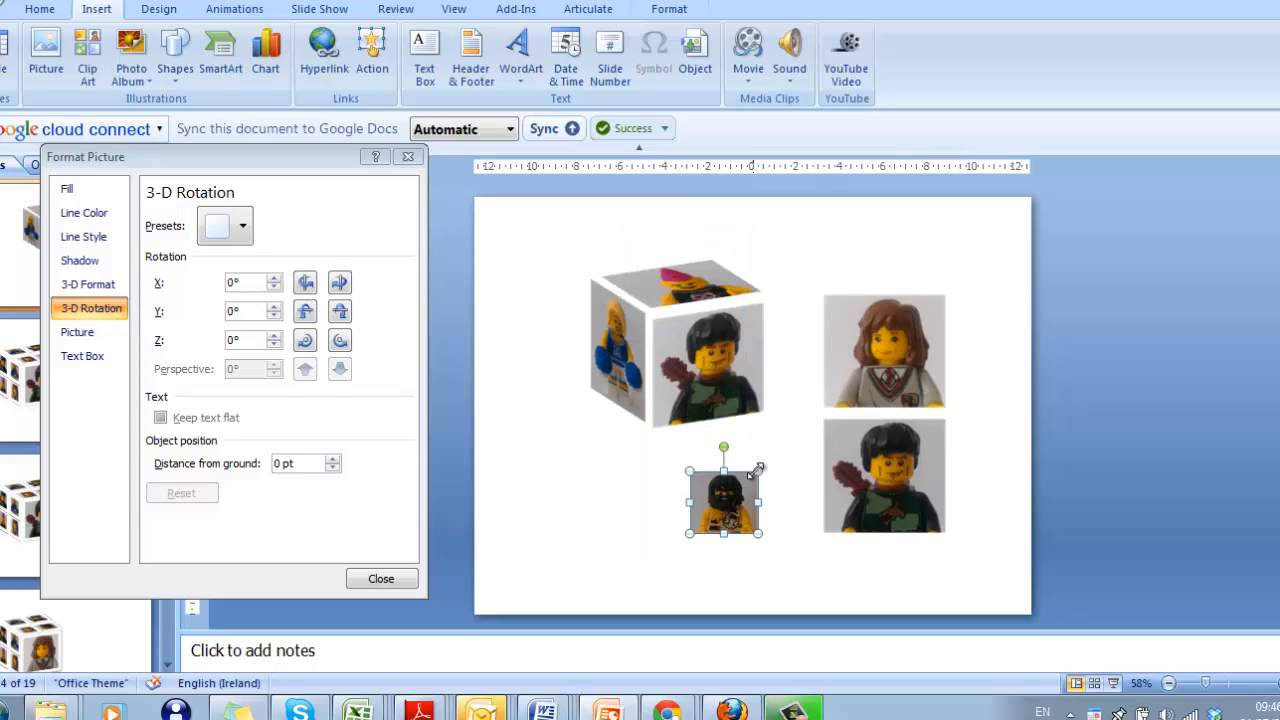
left_click(866, 488)
left_click(864, 352, "shift")
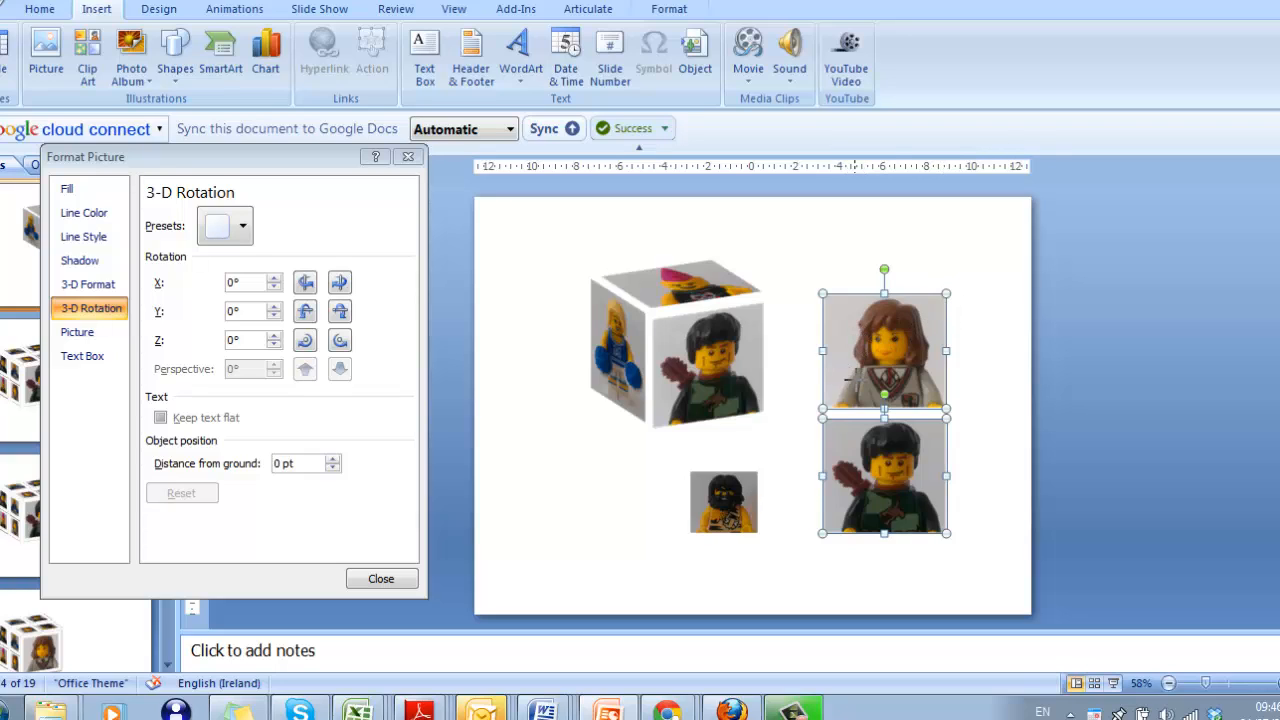
left_click_drag(946, 293, 857, 378)
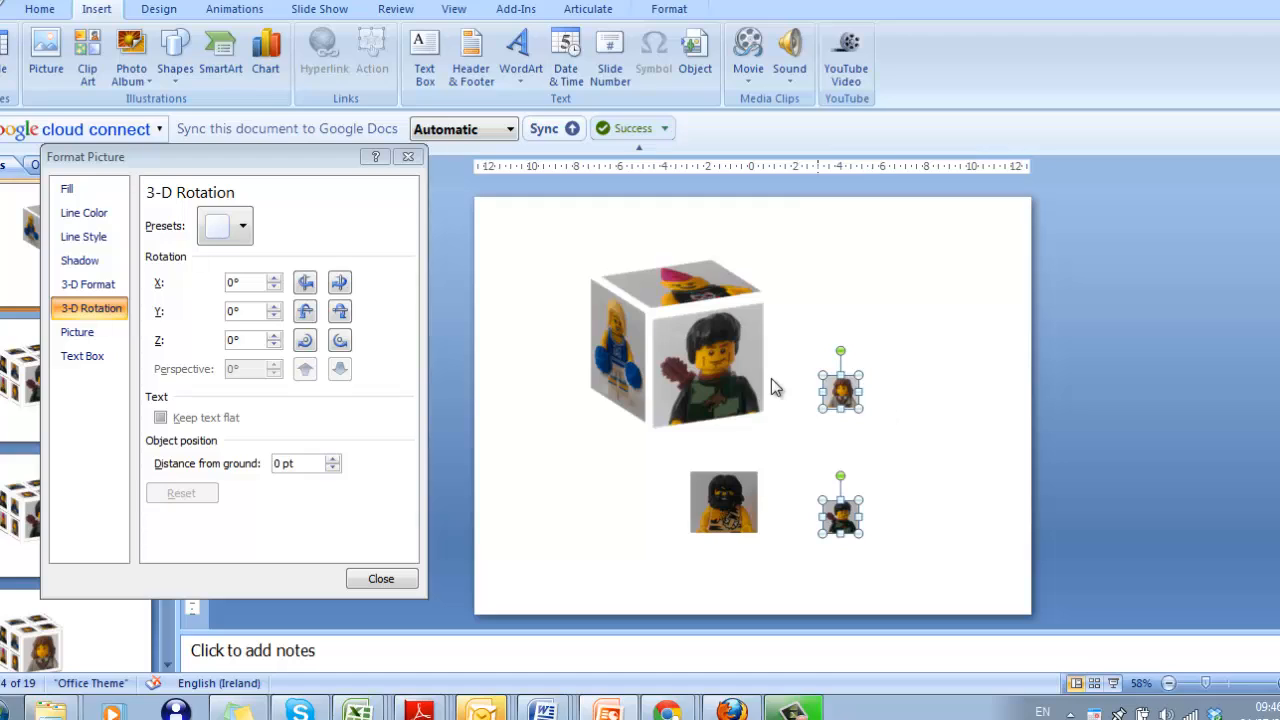
Apply a white-framed picture style to the archer picture on the cube's front face.
left_click(676, 330)
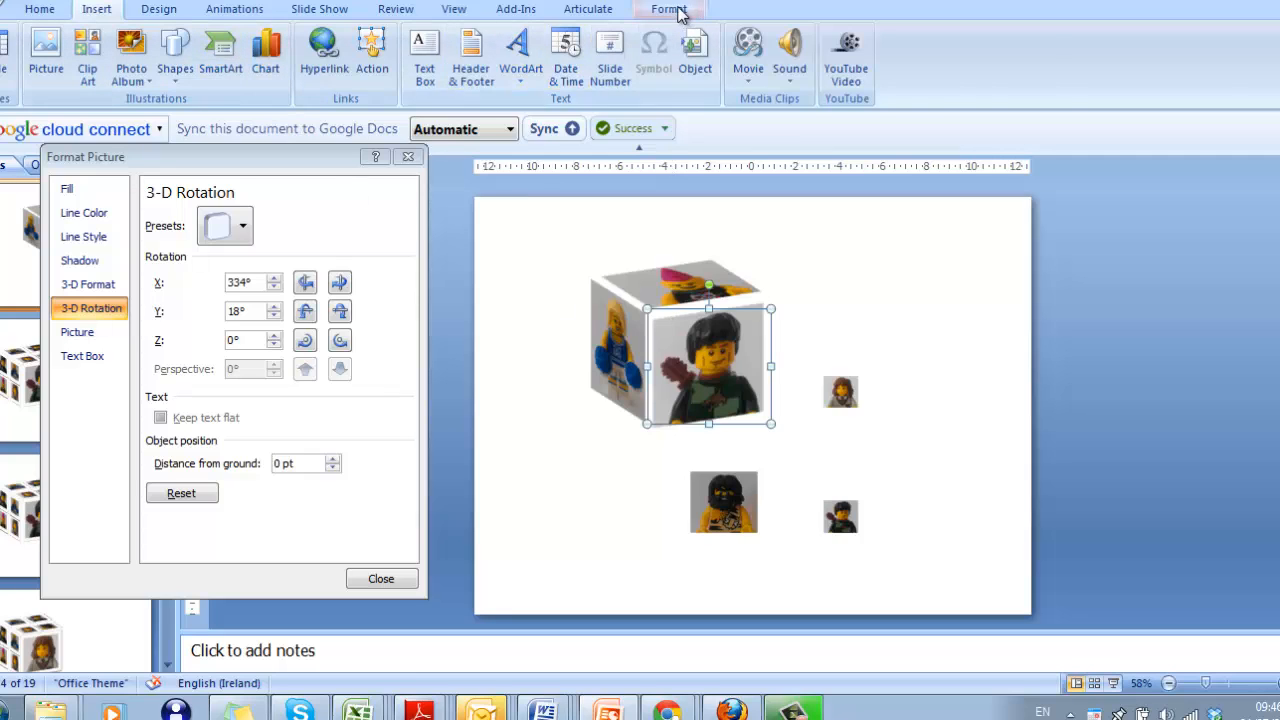
left_click(680, 12)
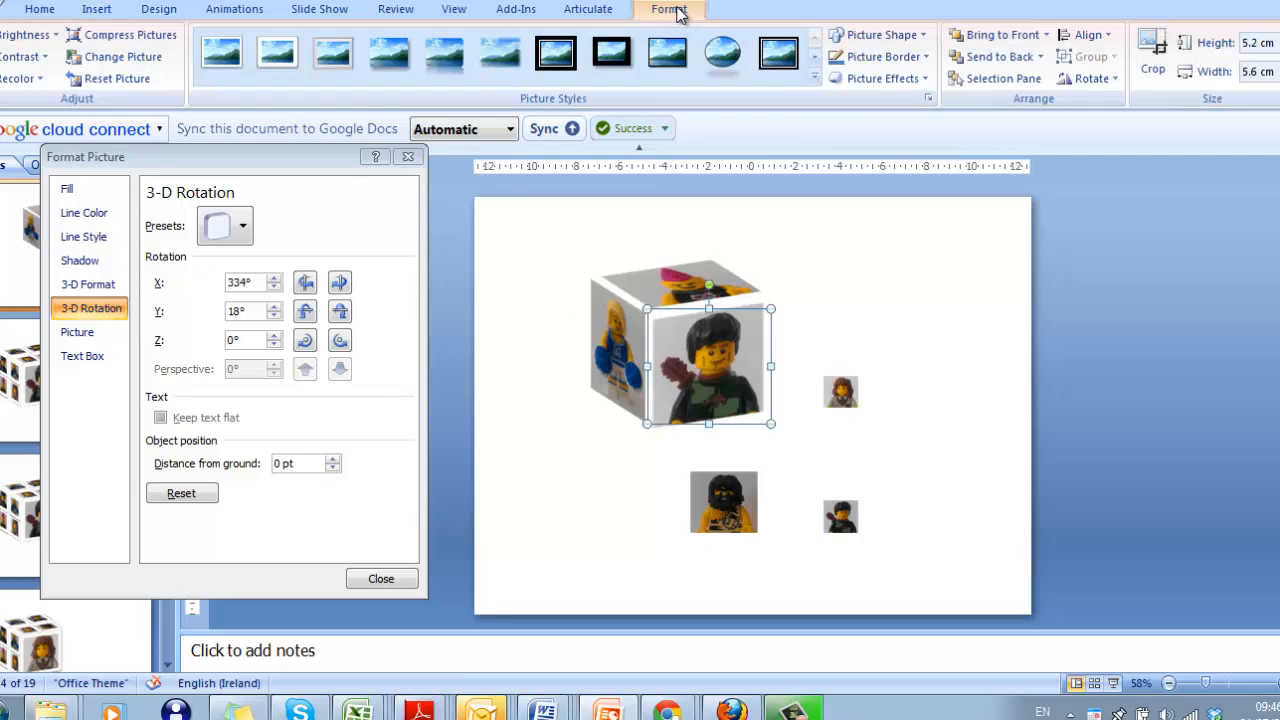
left_click(274, 55)
left_click(895, 298)
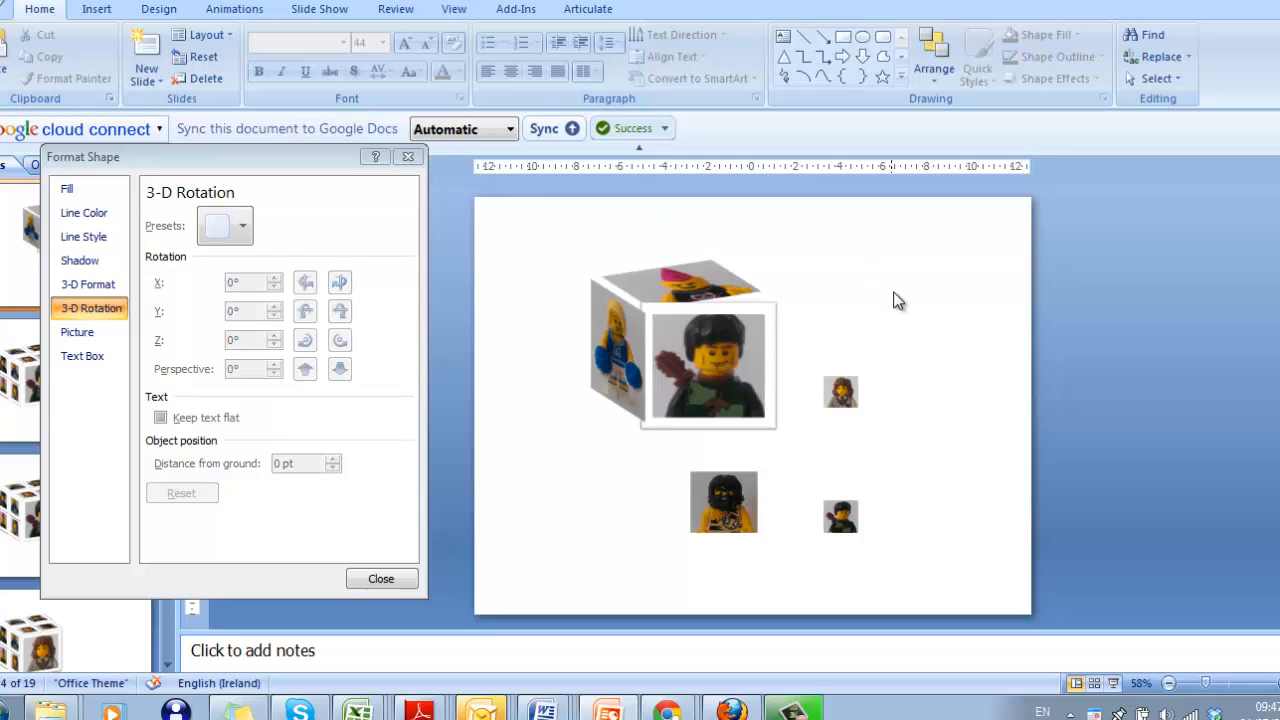
Reapply the parallel rotation preset of X 334°, Y 18° to the framed archer picture on the cube's front.
left_click(770, 360)
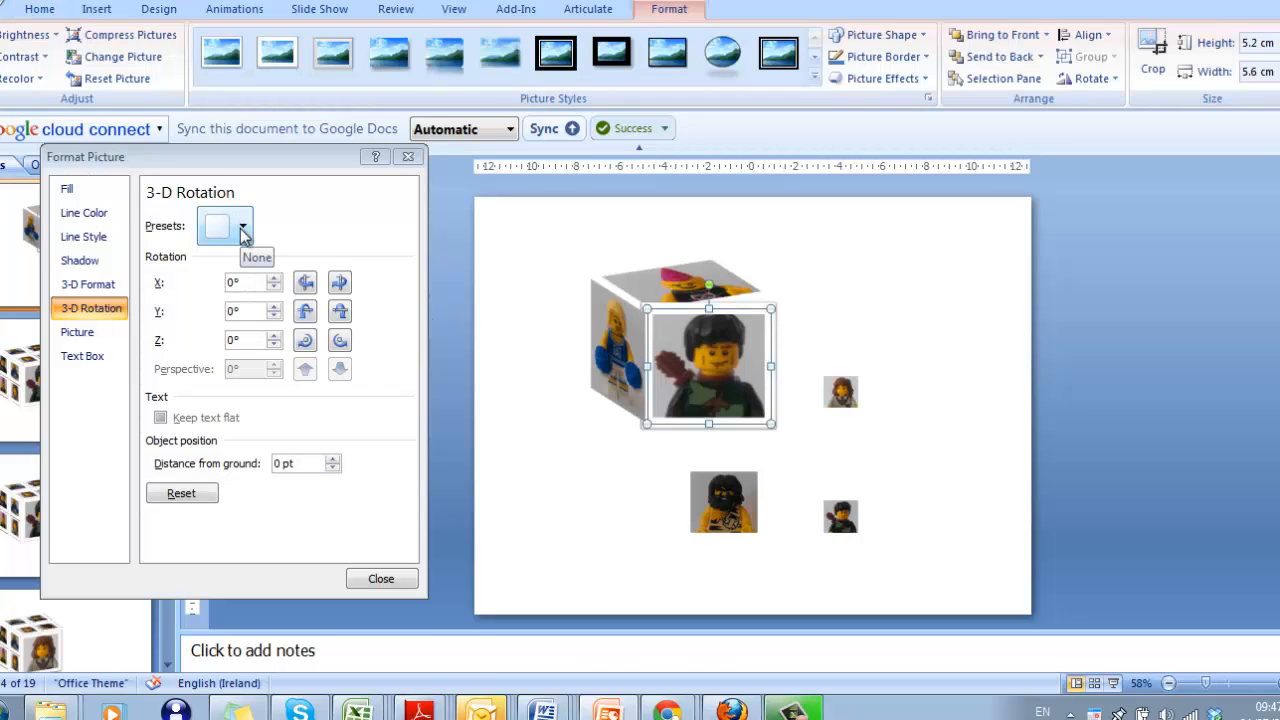
left_click(243, 228)
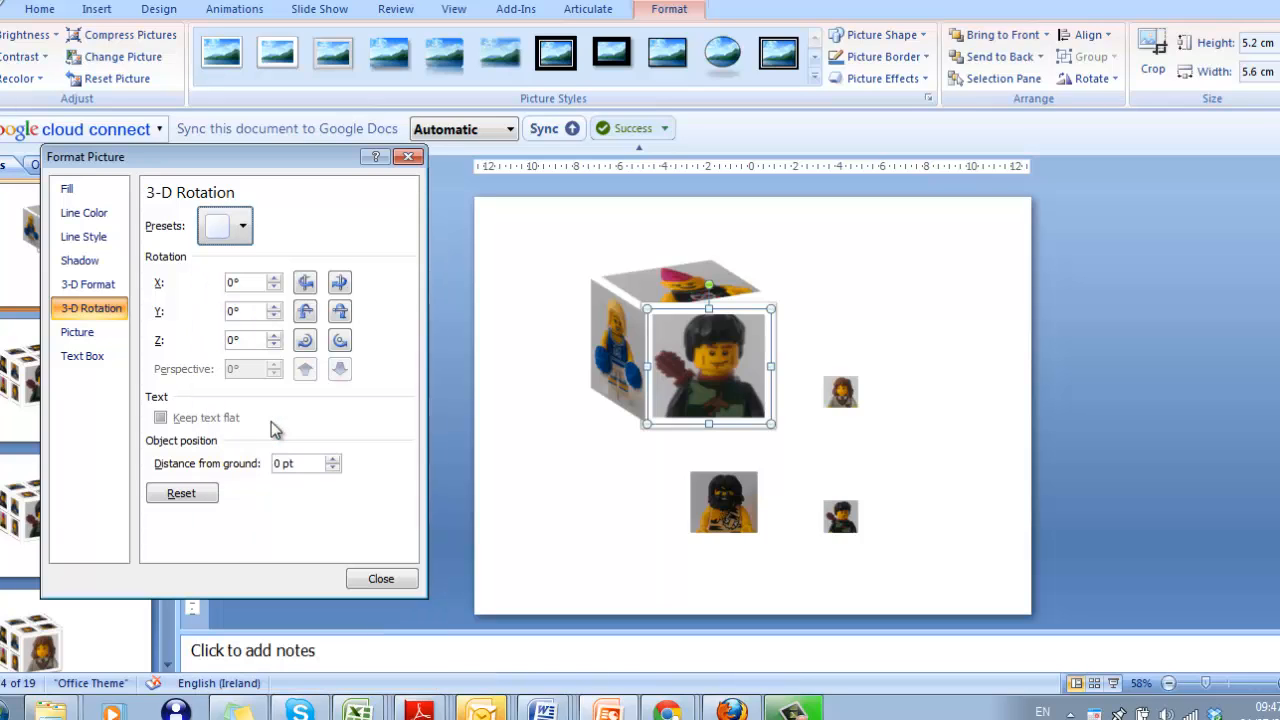
left_click(279, 424)
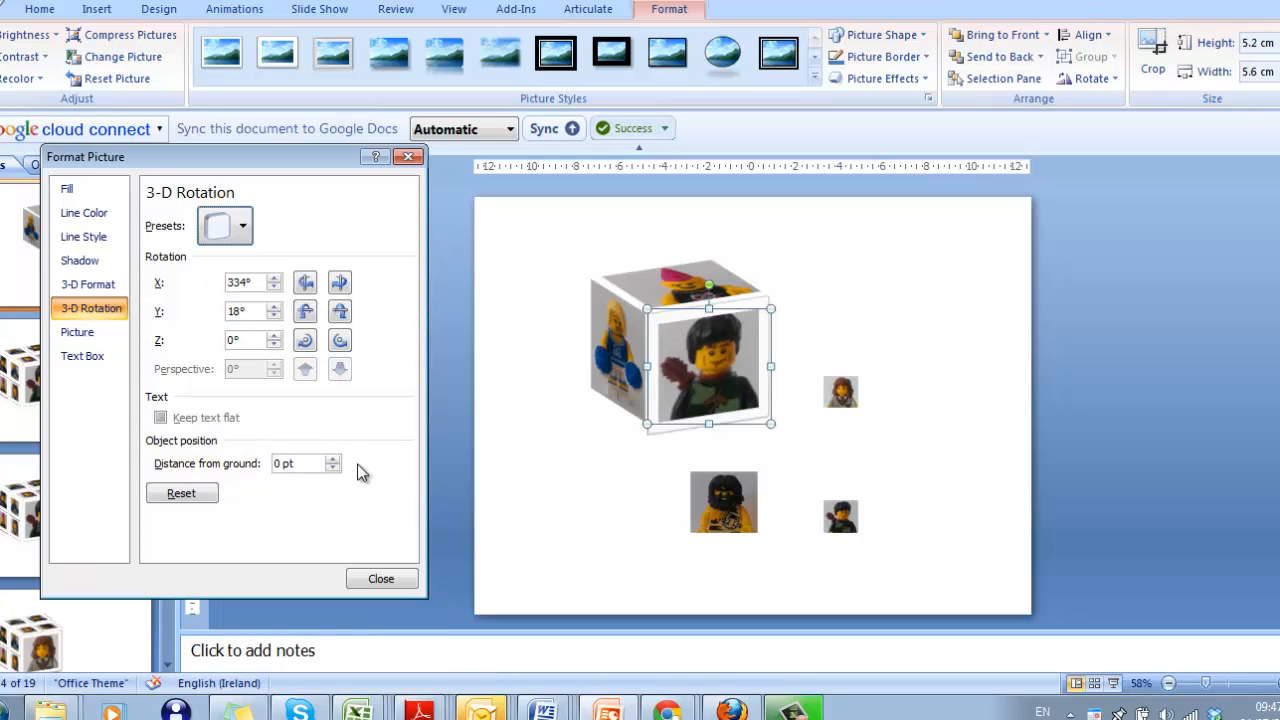
left_click(540, 525)
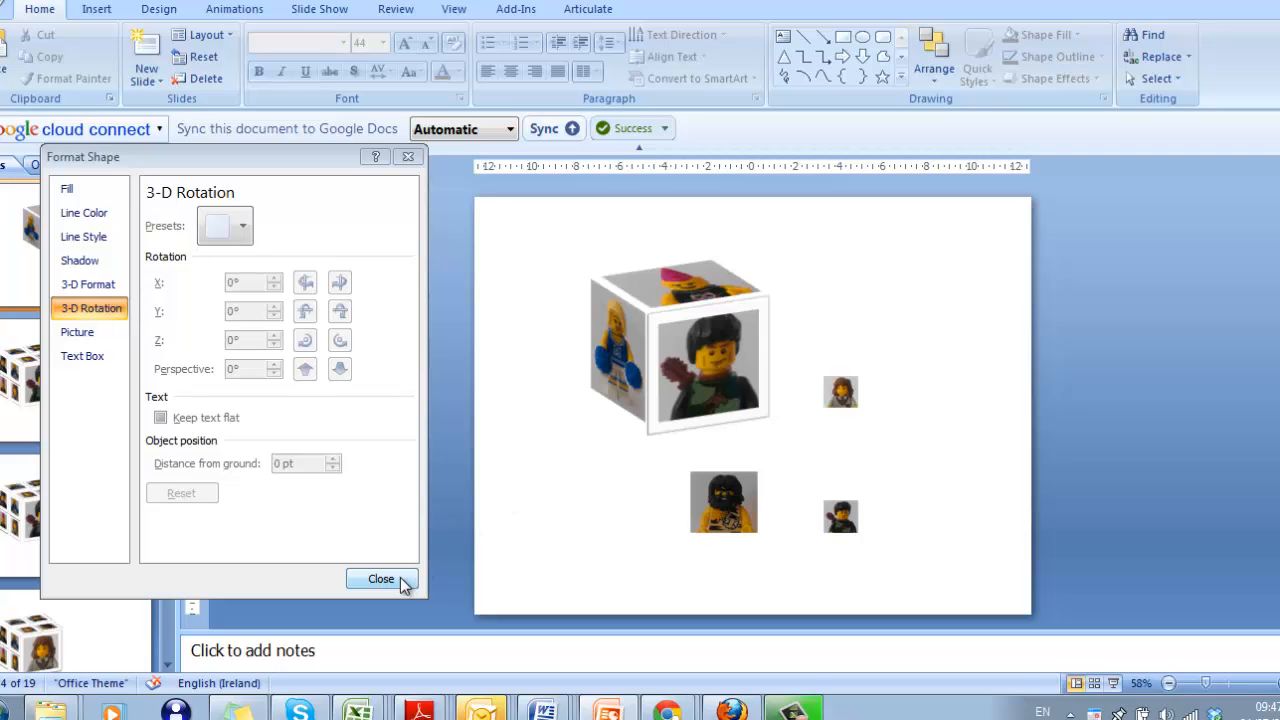
Replace the framed archer picture with "lego lady brown hair" from the Pictures library, and close the formatting dialog.
left_click(720, 377)
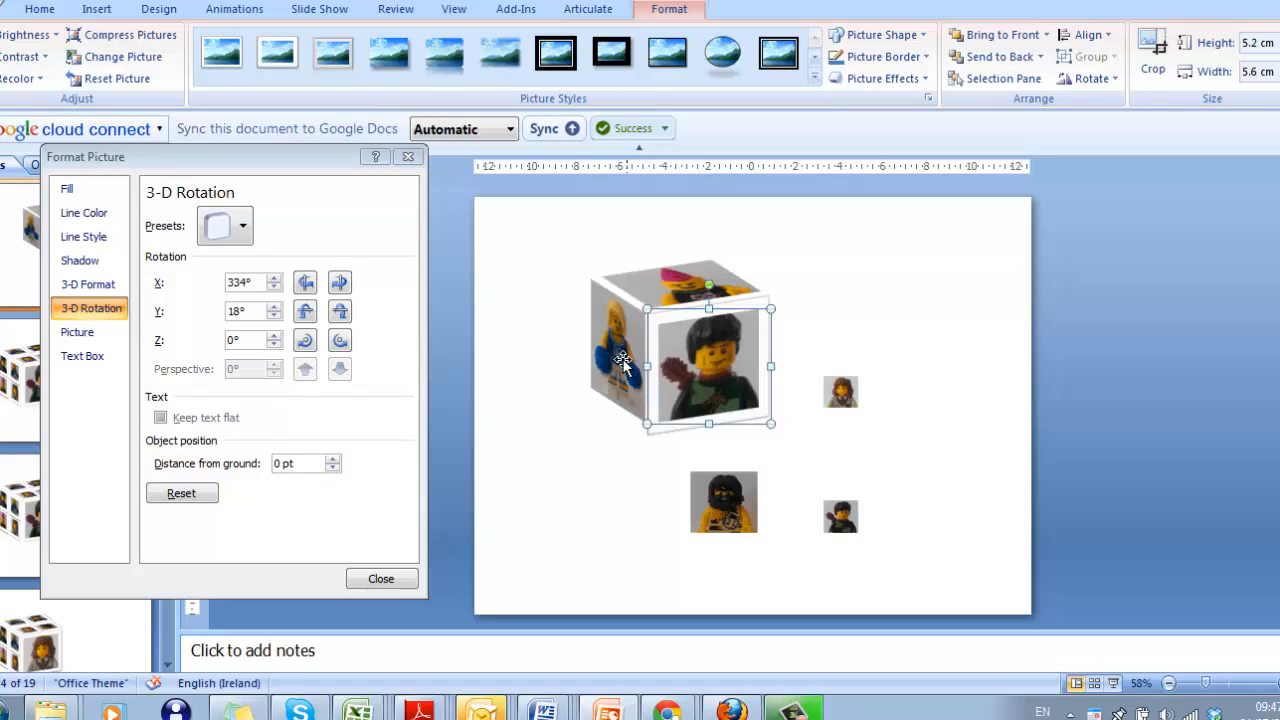
right_click(719, 365)
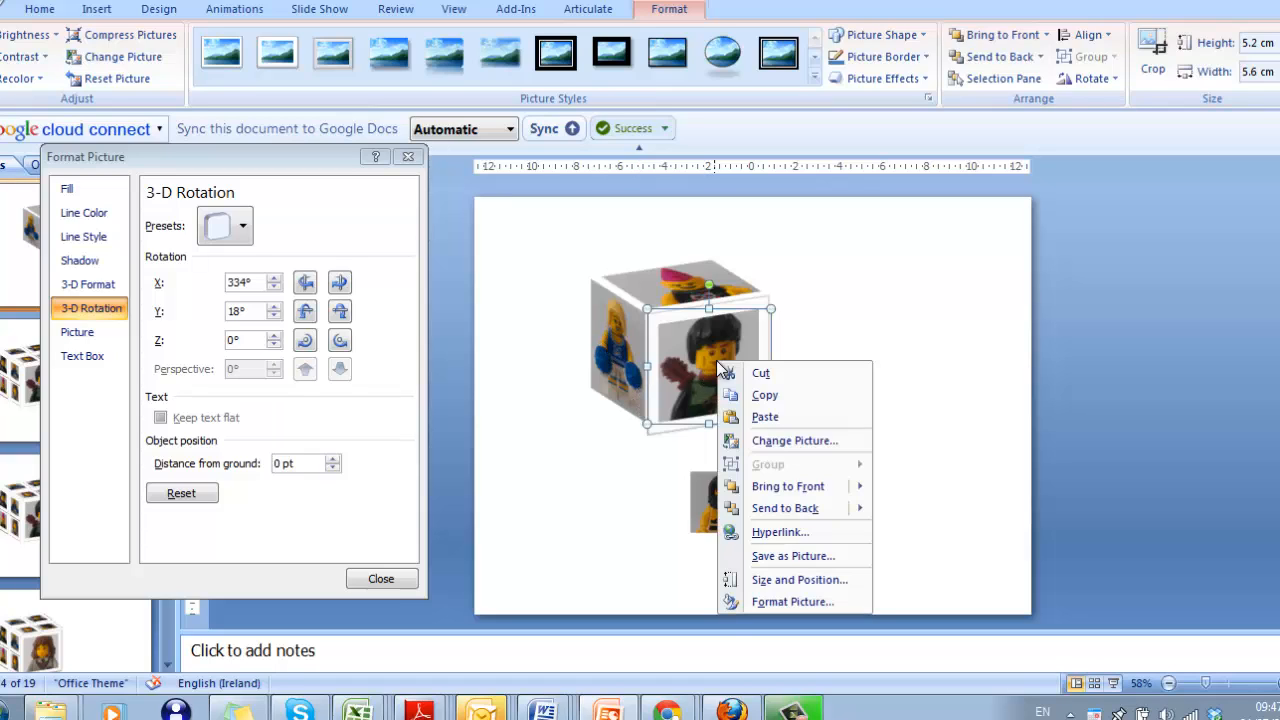
left_click(776, 445)
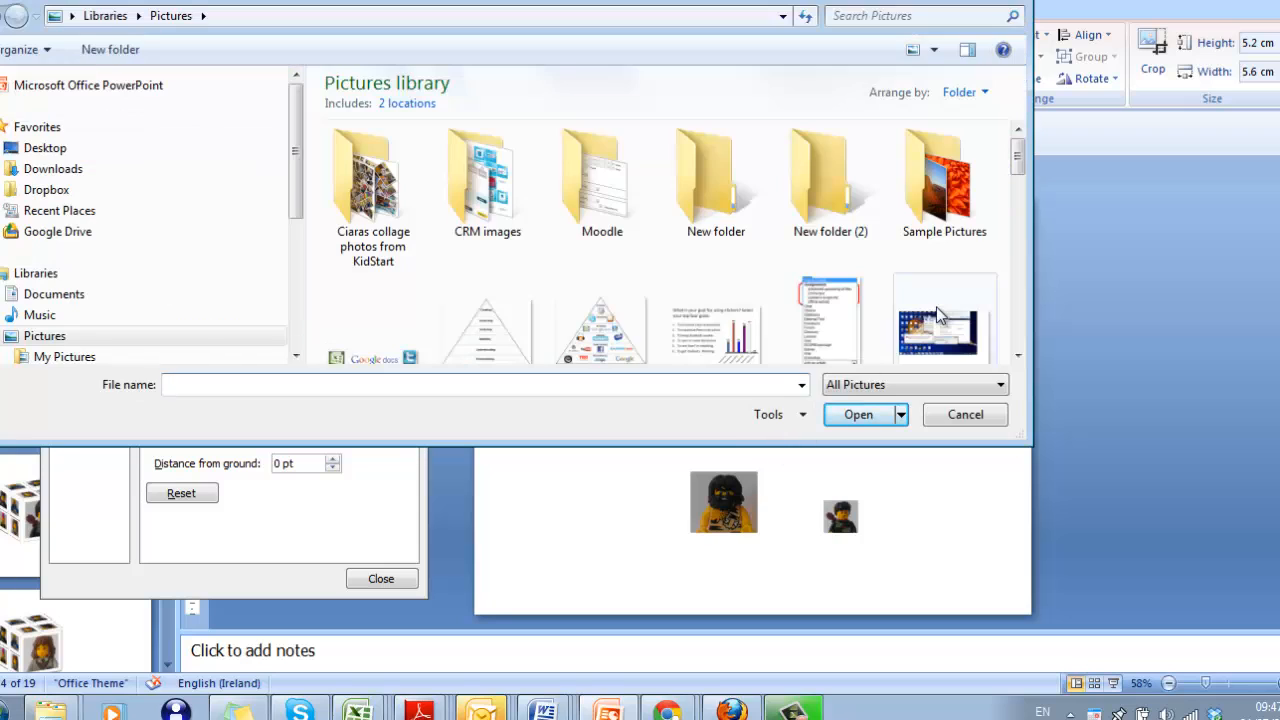
left_click_drag(1017, 157, 1022, 255)
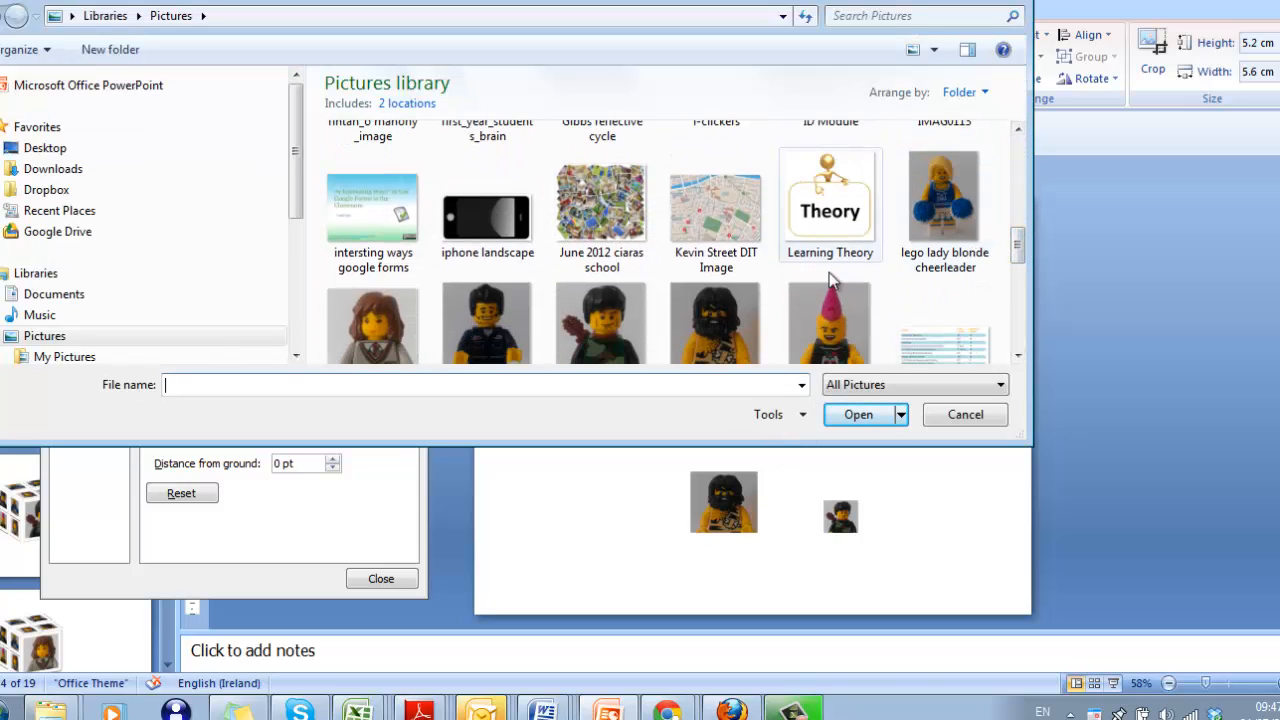
left_click(406, 320)
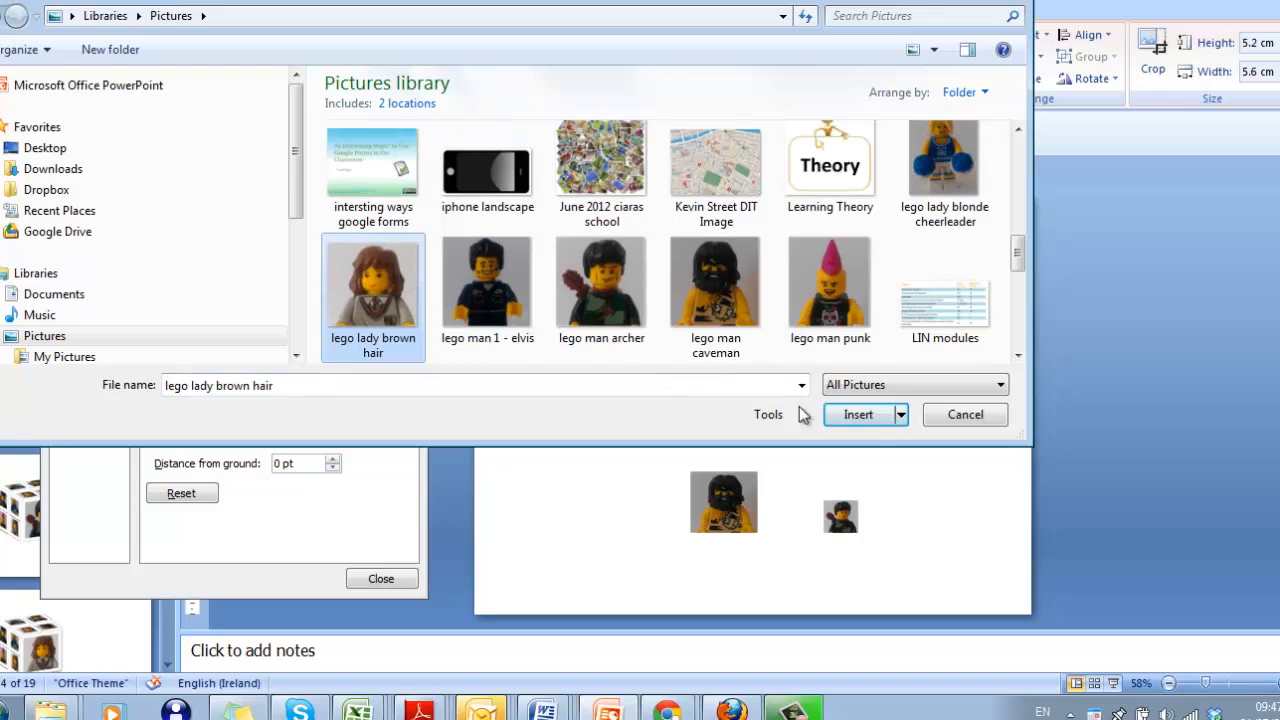
left_click(858, 414)
left_click(1008, 394)
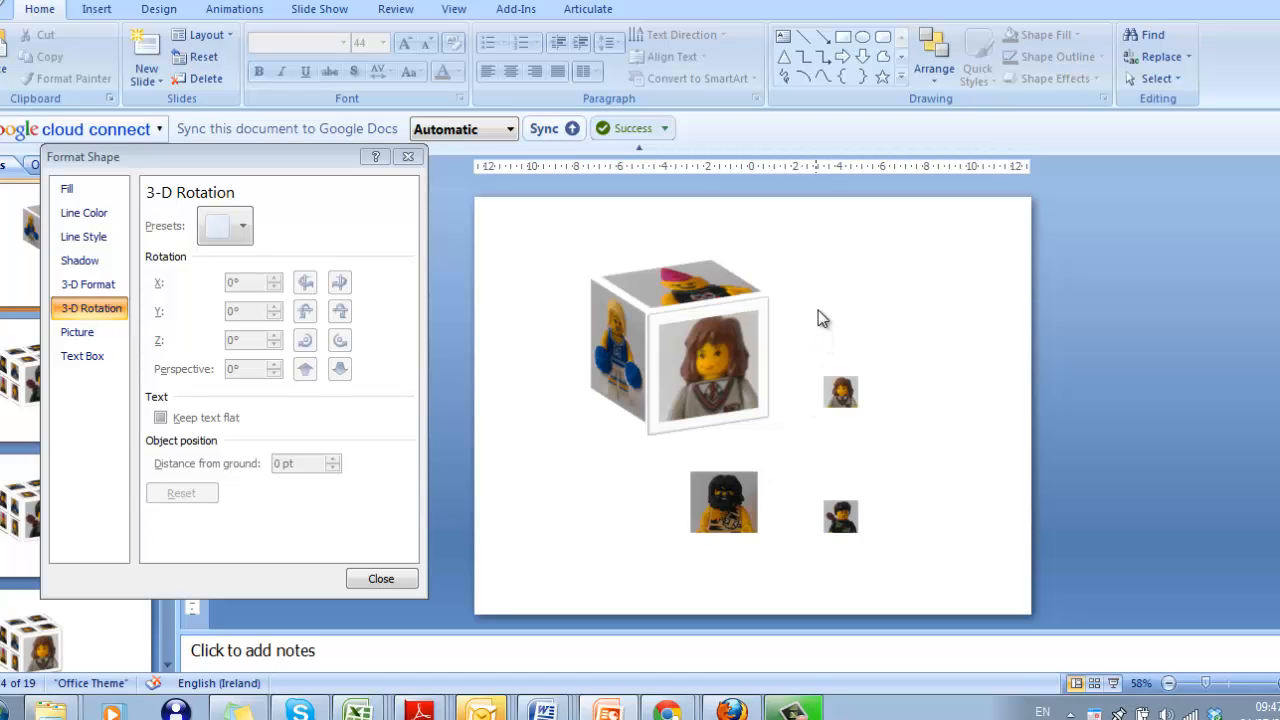
left_click(386, 578)
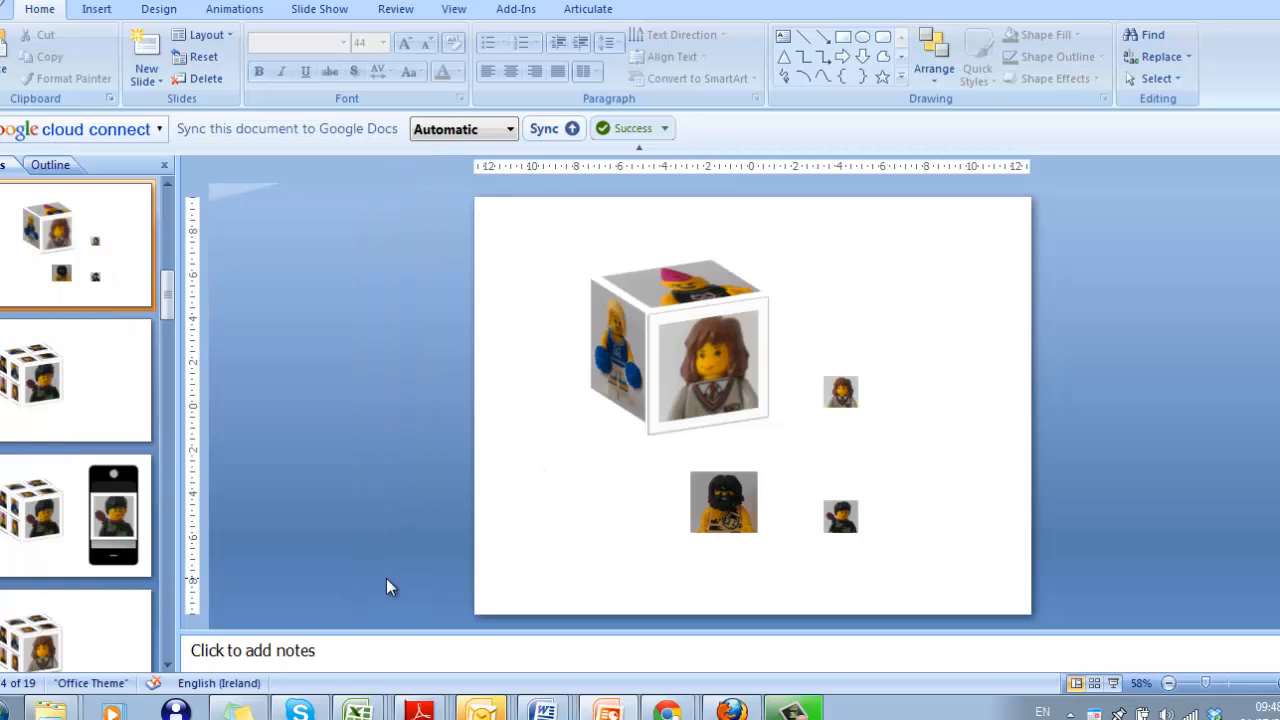
Preview slide 6, with the photo cube and phone, as a full-screen slide show and exit it.
left_click(75, 515)
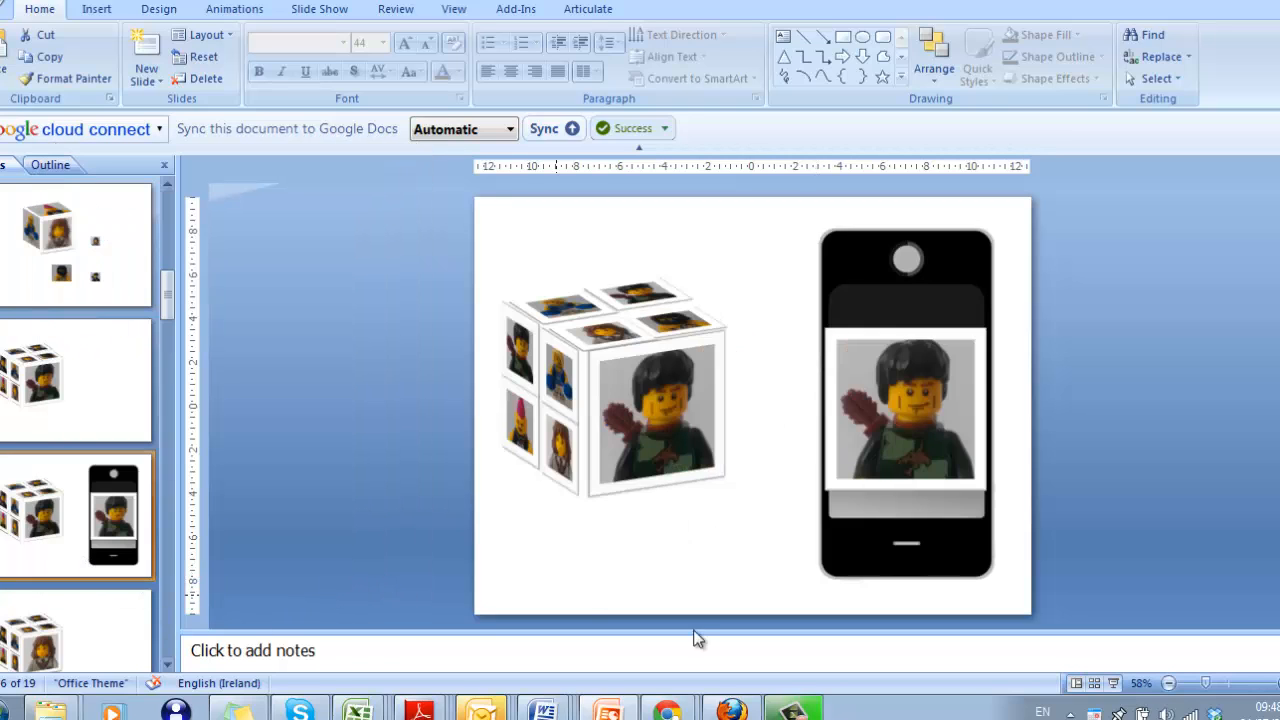
left_click(1113, 684)
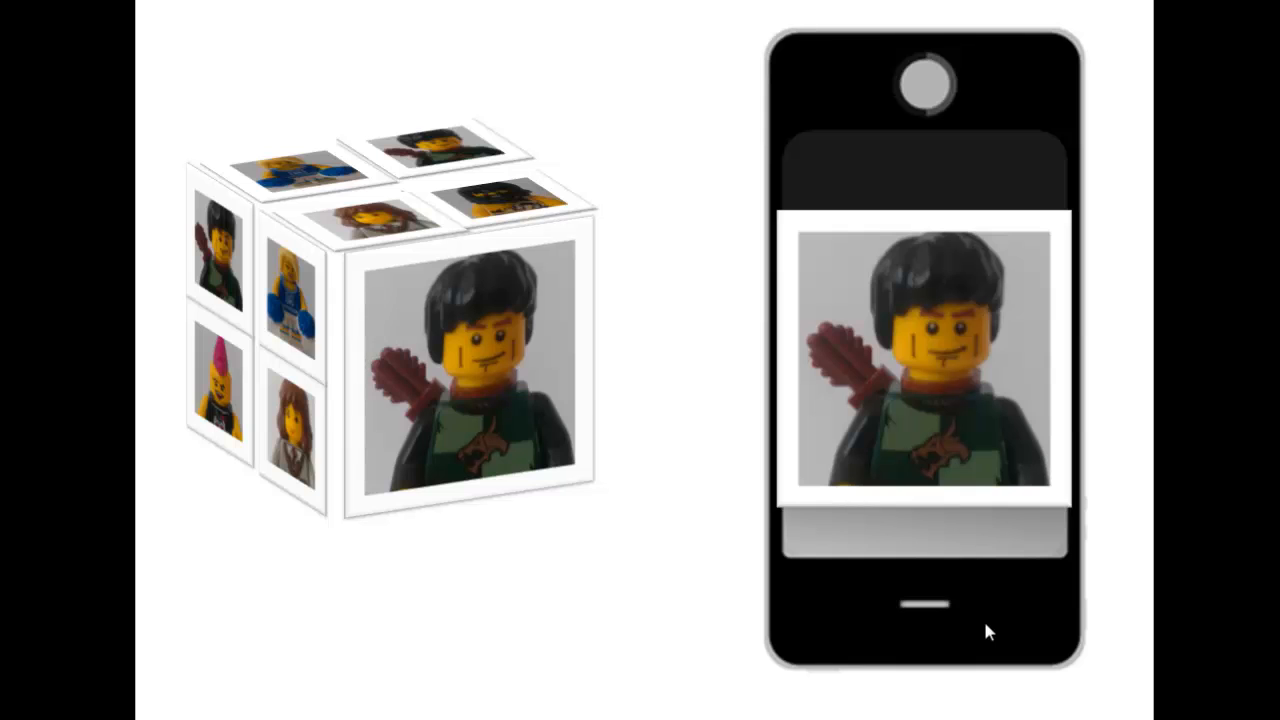
key("Escape")
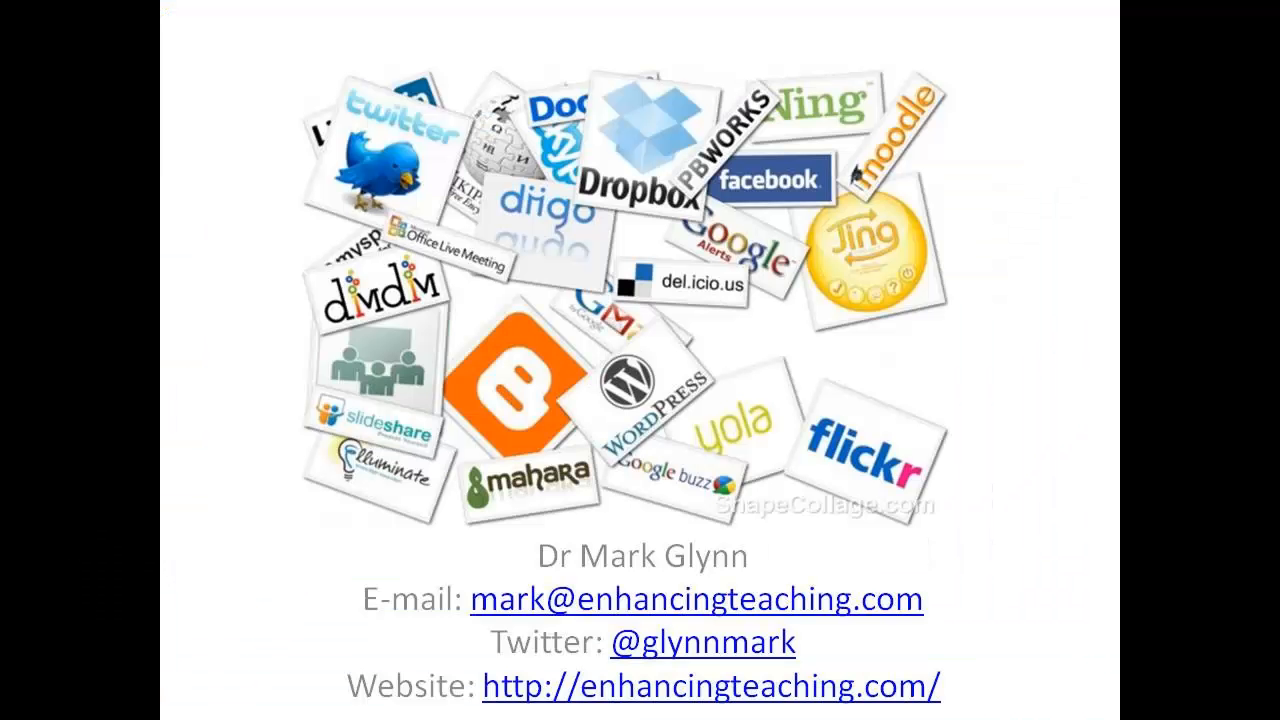